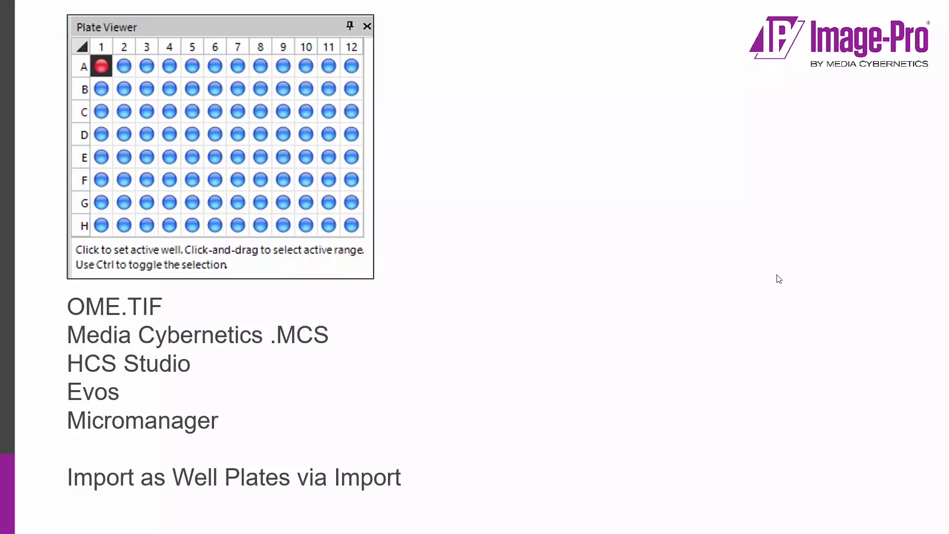
Advance past the plate-format and benchmark slides to the empty Image-Pro workspace.
key(Right)
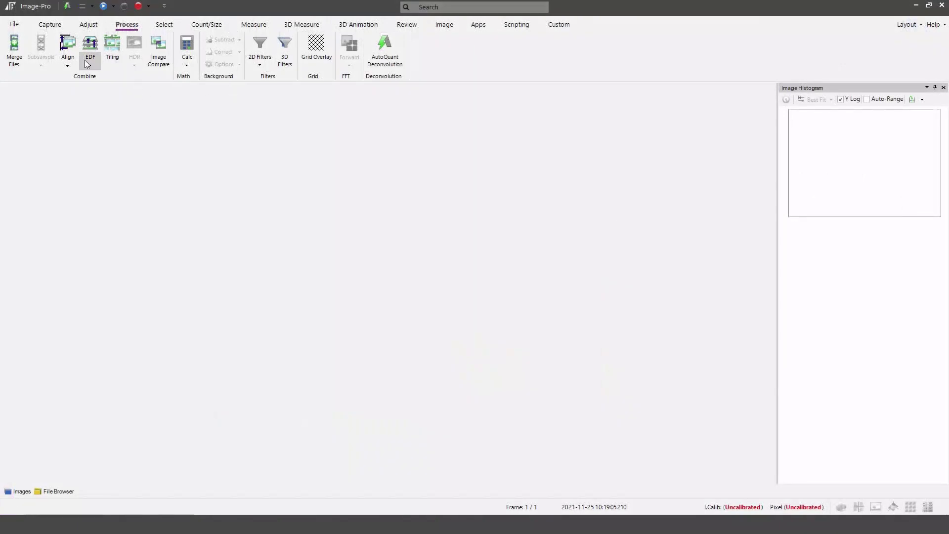
Open BBBC013_v1_Interpolated.ome.tiff from recent files and make well A1 active in the Plate Viewer.
click(15, 25)
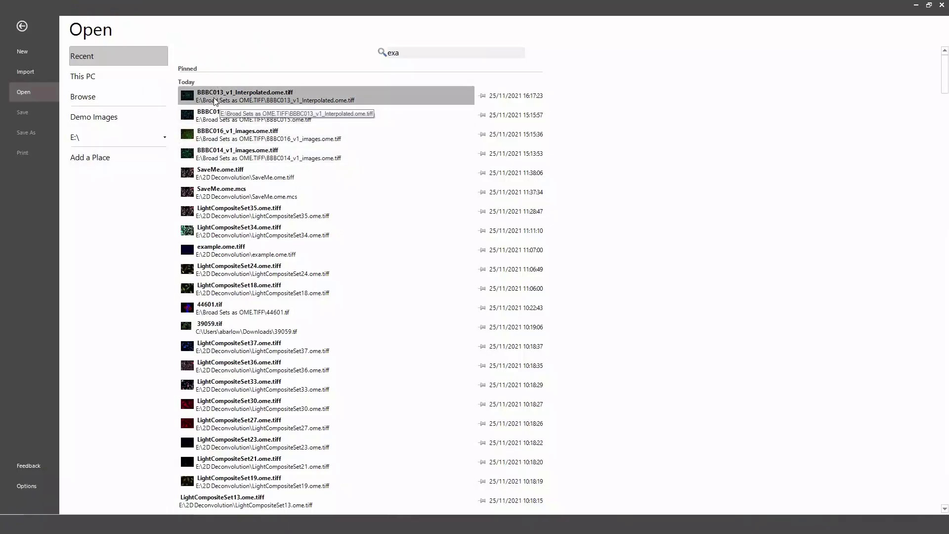
click(208, 115)
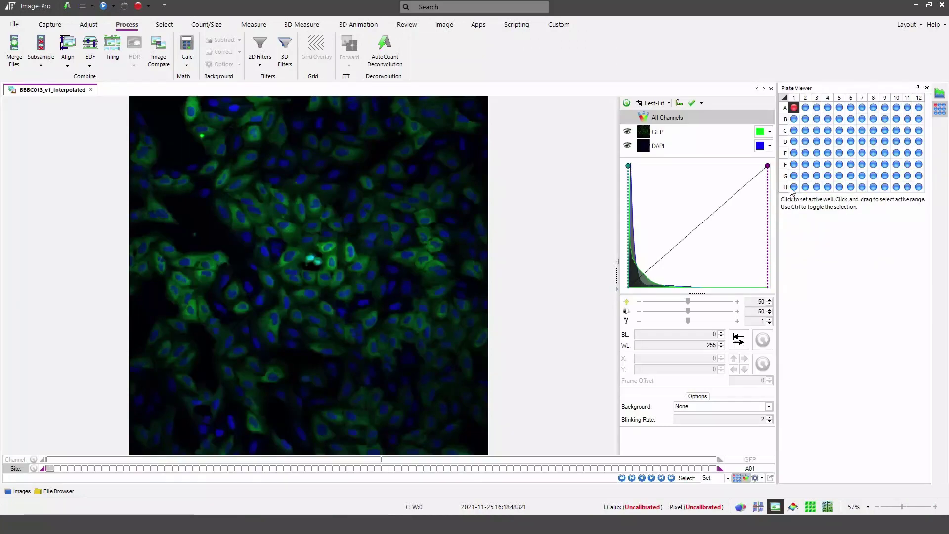
click(796, 108)
View the images of wells A2, A3, A8, B1 and C1 in the Plate Viewer.
click(806, 108)
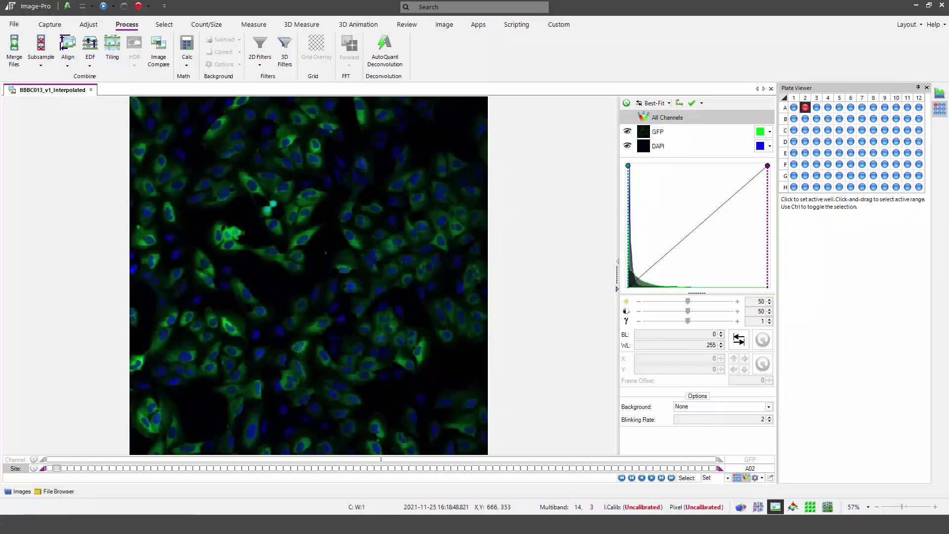
click(817, 108)
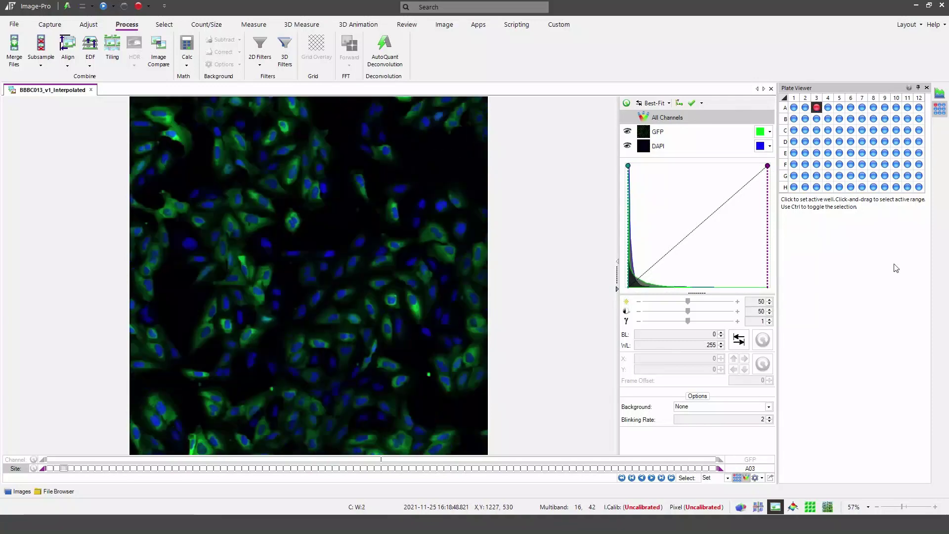
click(874, 107)
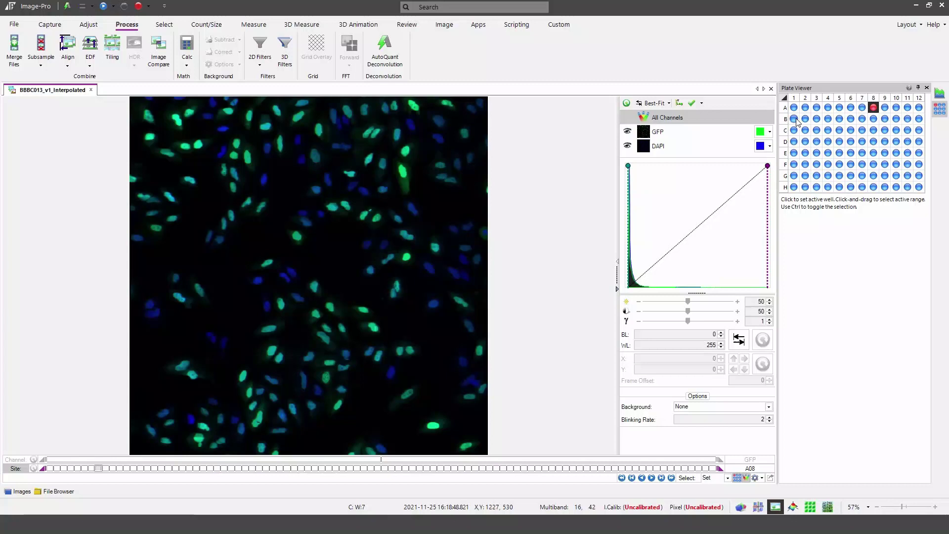
click(796, 120)
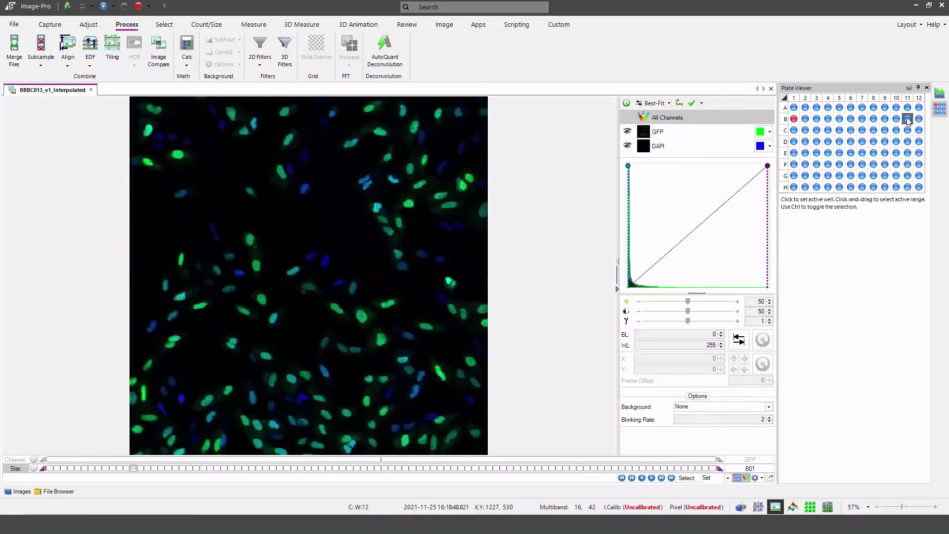
click(794, 130)
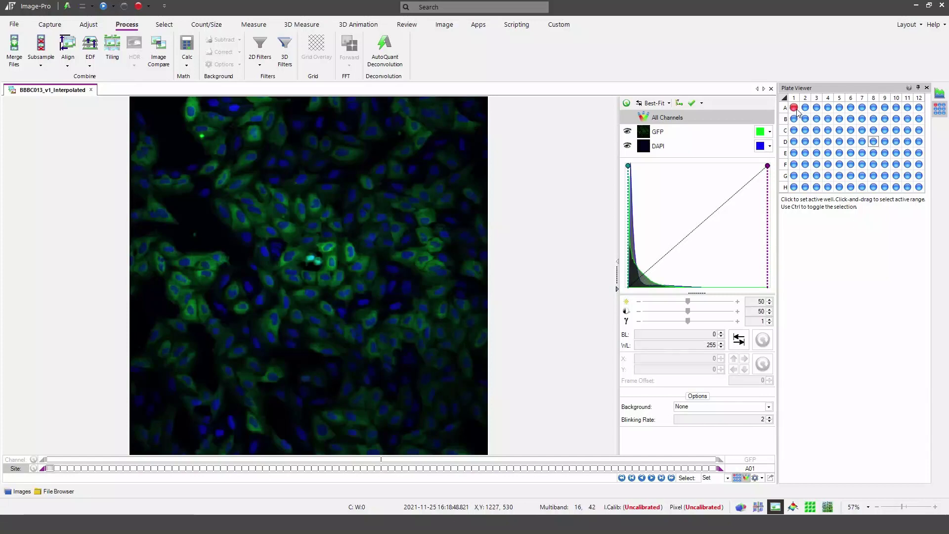
Try active ranges A1:E8, column 10, and rows D, F and B, then select all 96 wells.
drag(795, 108, 874, 153)
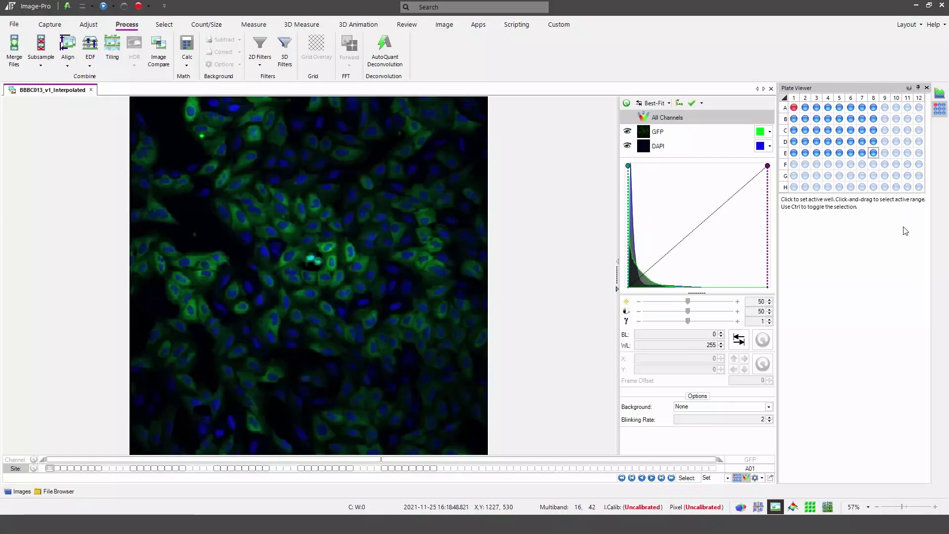
click(897, 98)
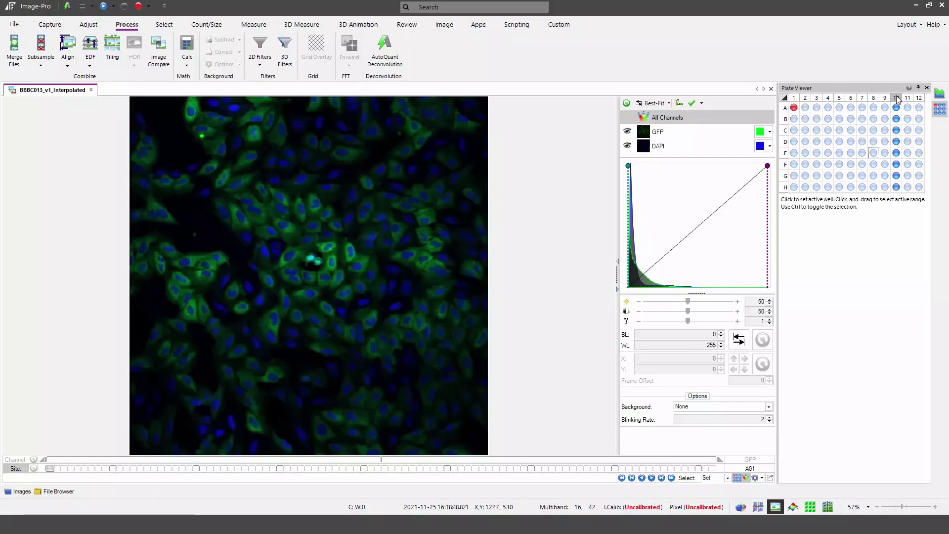
click(786, 143)
click(784, 143)
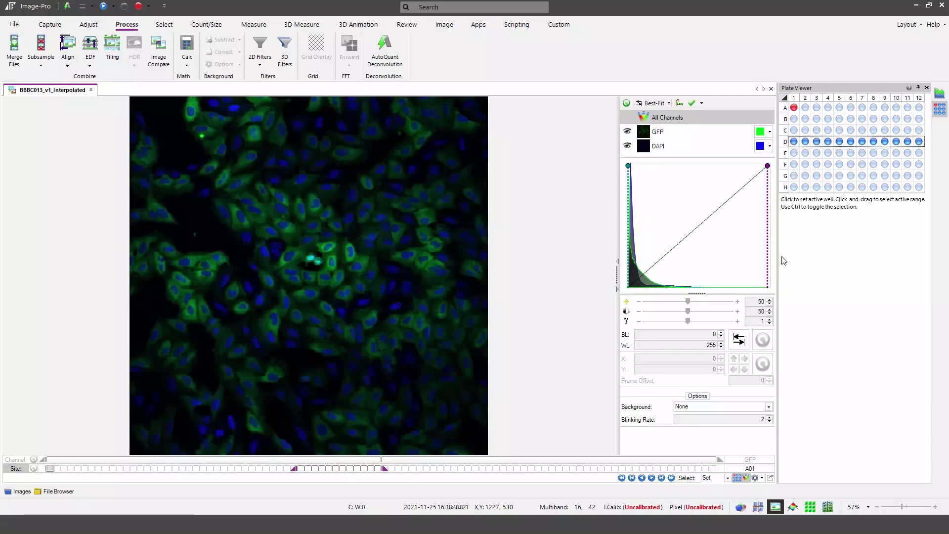
ctrl+click(785, 165)
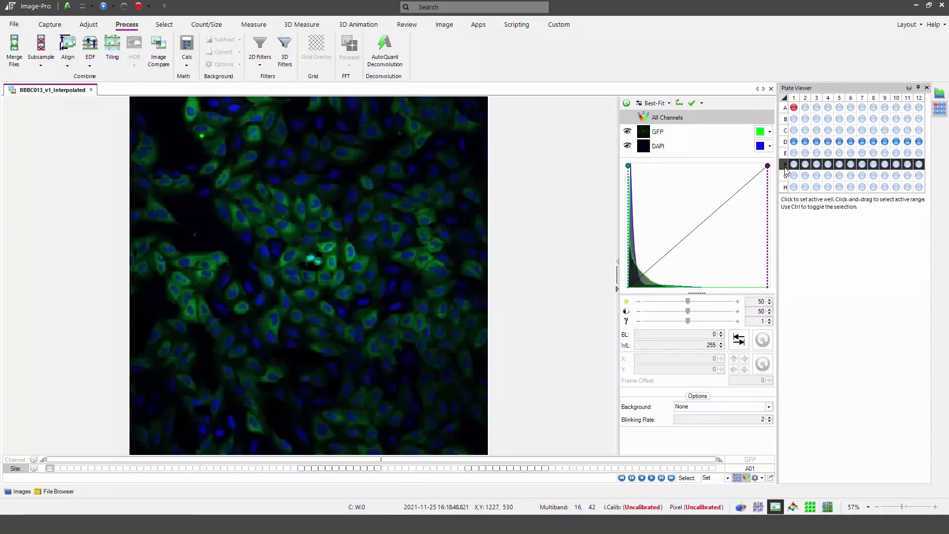
click(782, 122)
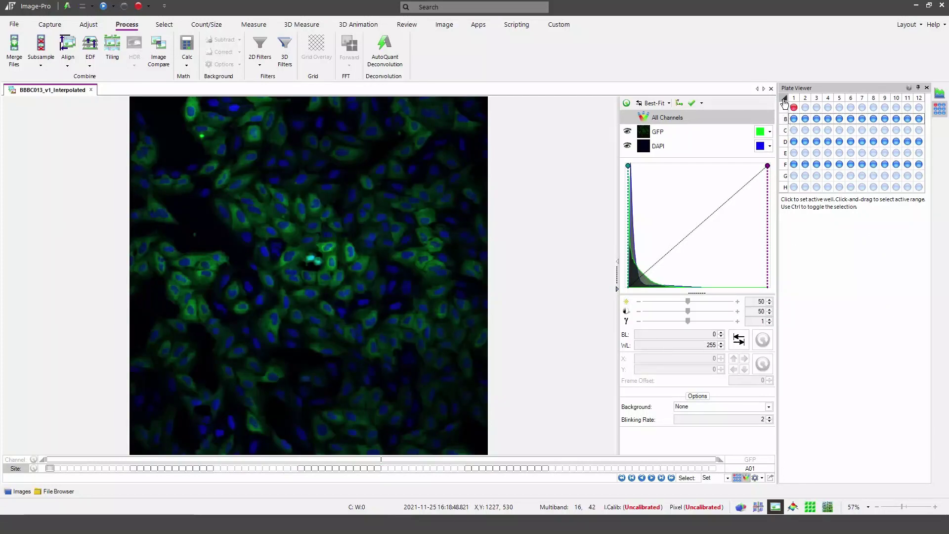
click(785, 102)
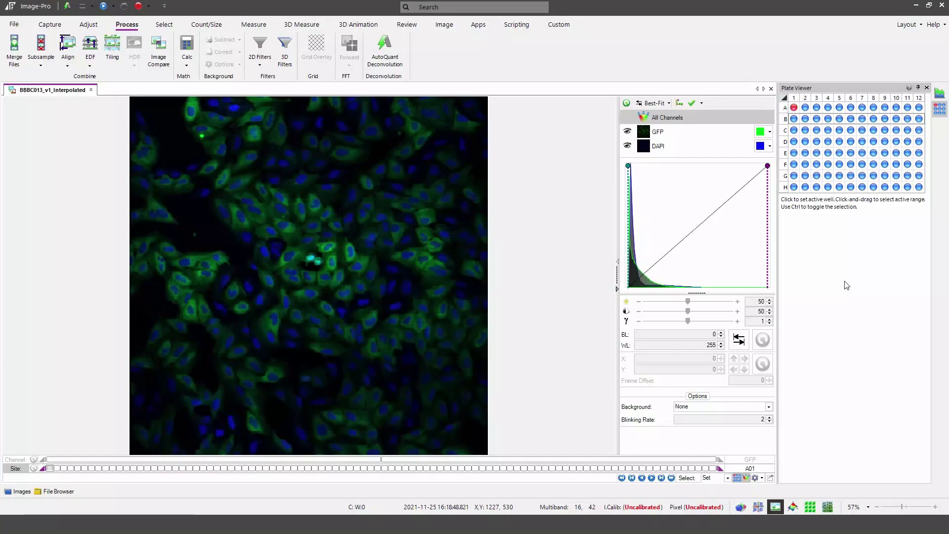
Limit the active range to row A and choose a derived starting PSF for AutoQuant deconvolution.
click(794, 109)
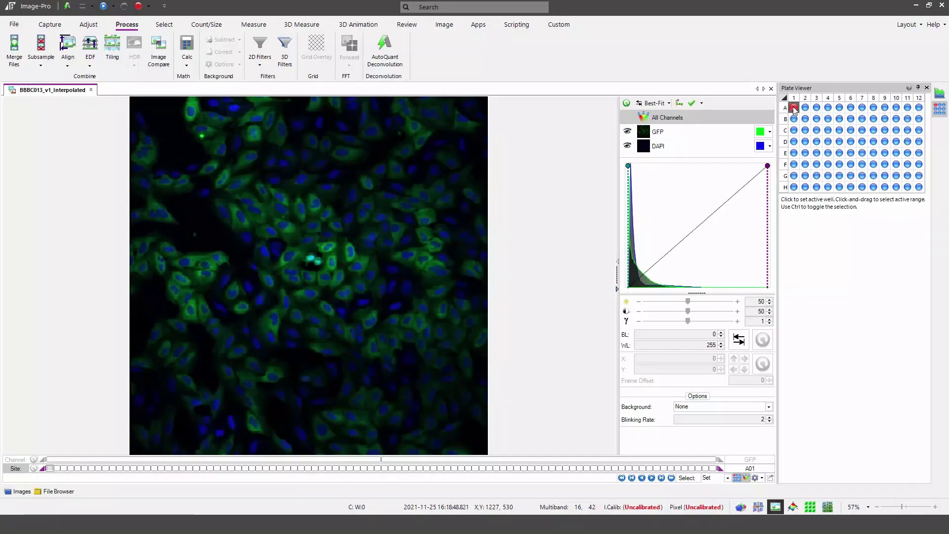
drag(795, 109, 919, 108)
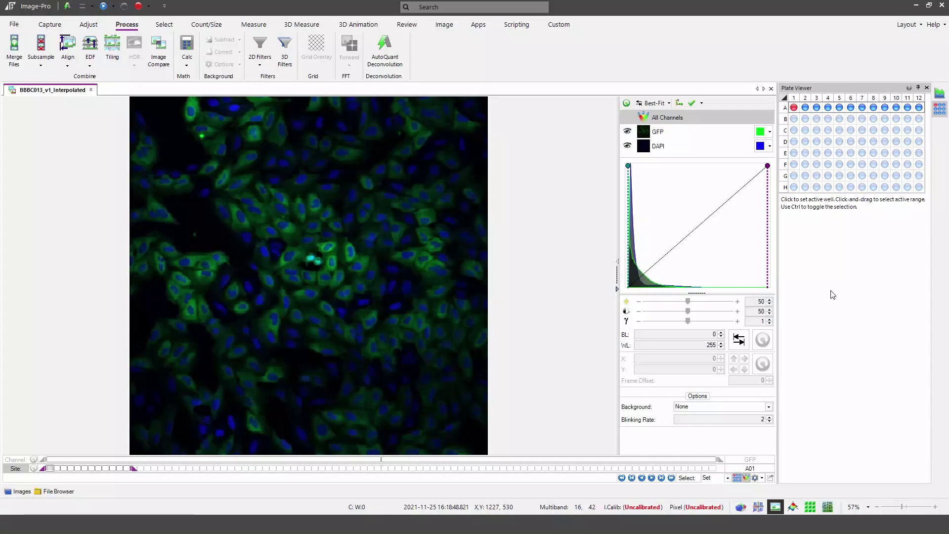
click(379, 43)
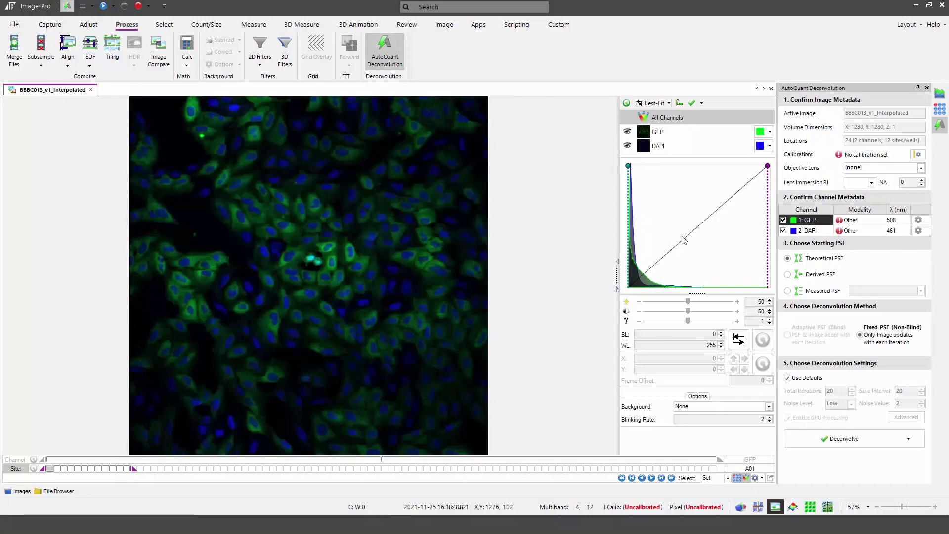
click(788, 274)
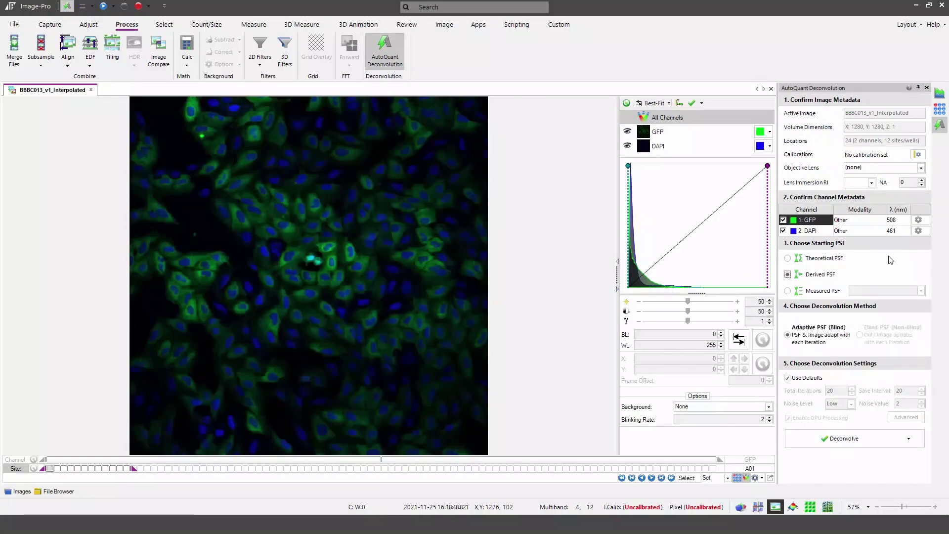
Deconvolve the image set, best-fit the result's contrast and enlarge the image view.
click(847, 440)
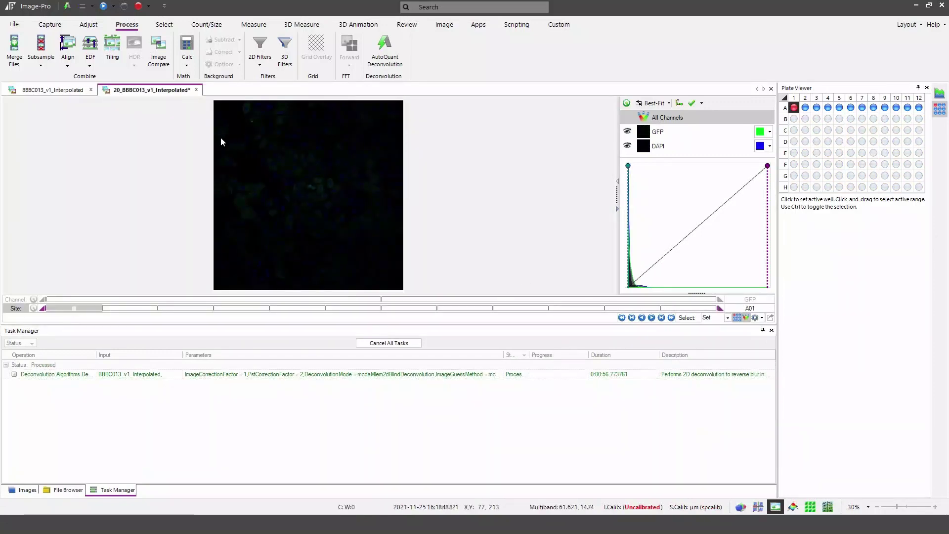
click(646, 105)
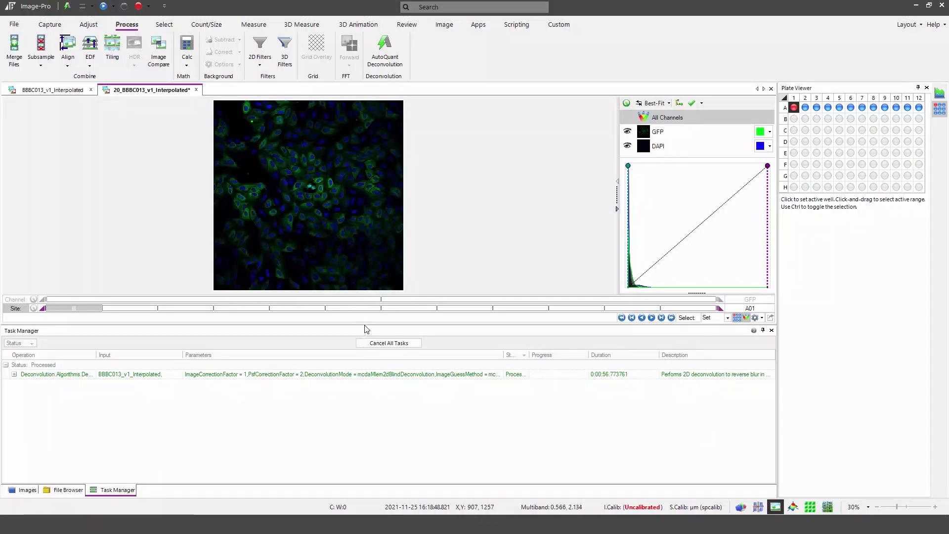
drag(367, 329, 365, 423)
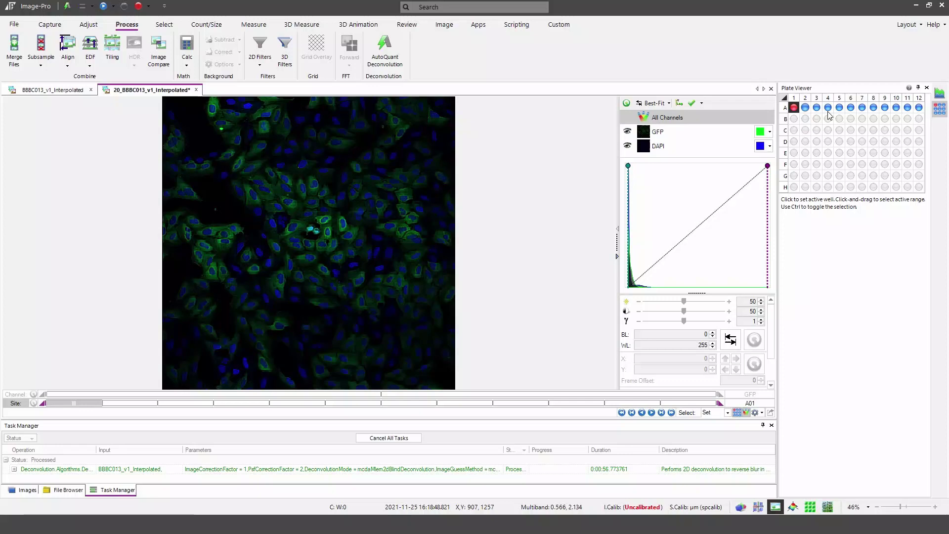
Run the translocation protocol with Setup Mode off on the original BBBC013_v1_Interpolated image.
click(39, 93)
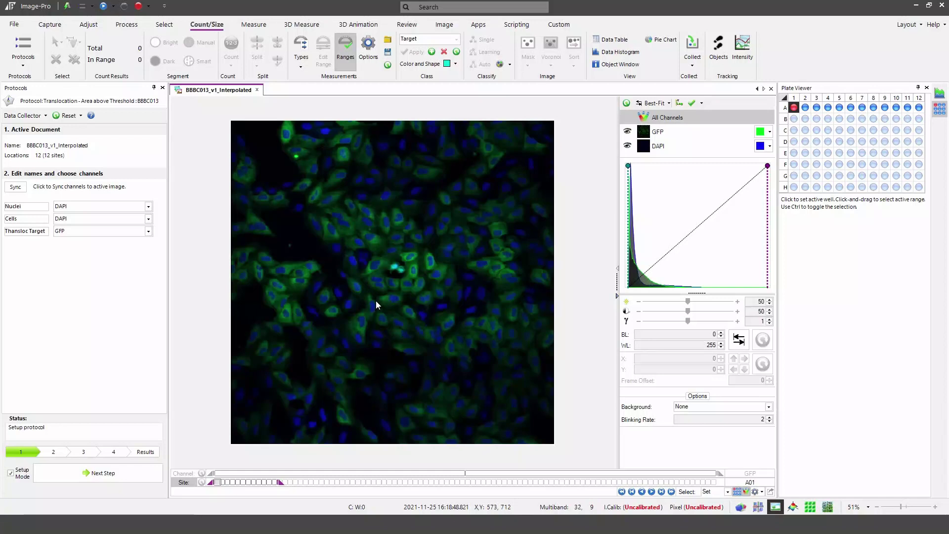
click(10, 474)
click(92, 476)
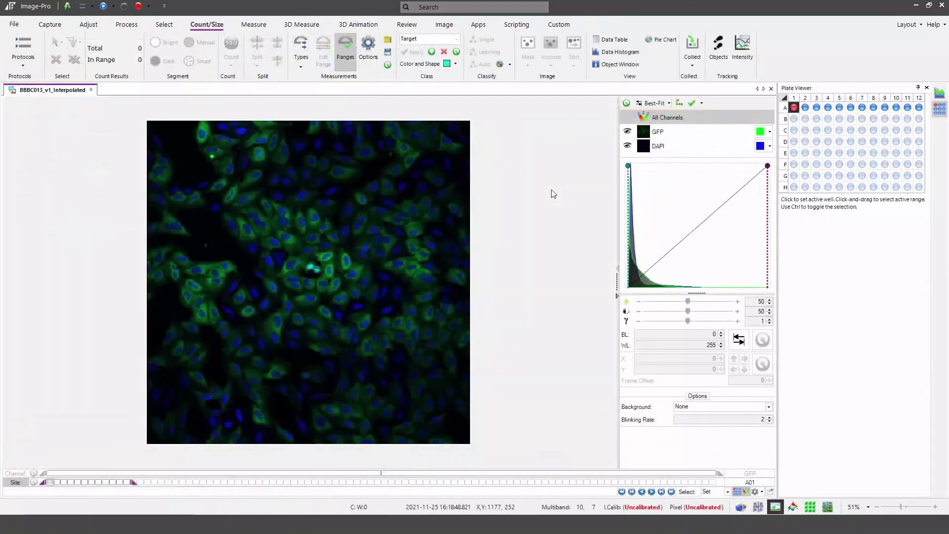
Apply the Sobel edge filter from Process > 2D Filters to BBBC013_v1_Interpolated.
click(127, 25)
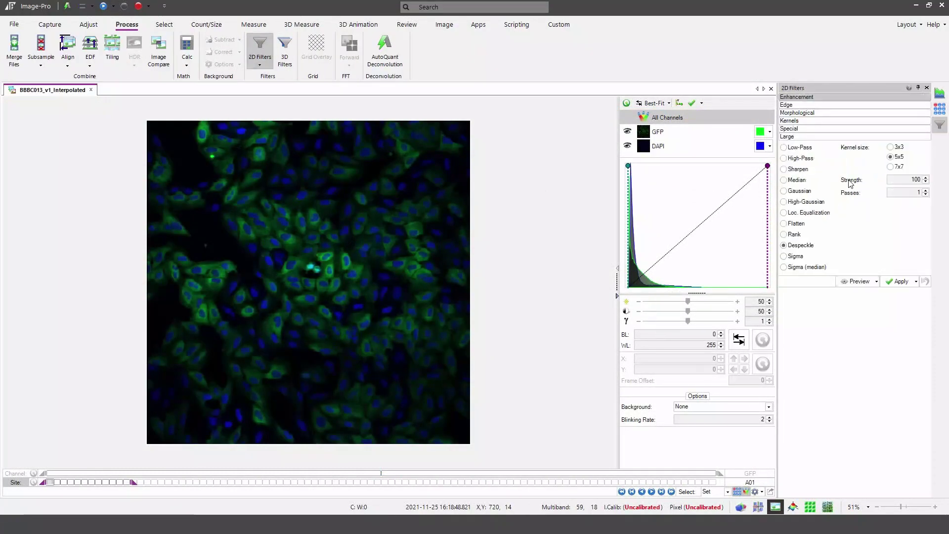
click(824, 105)
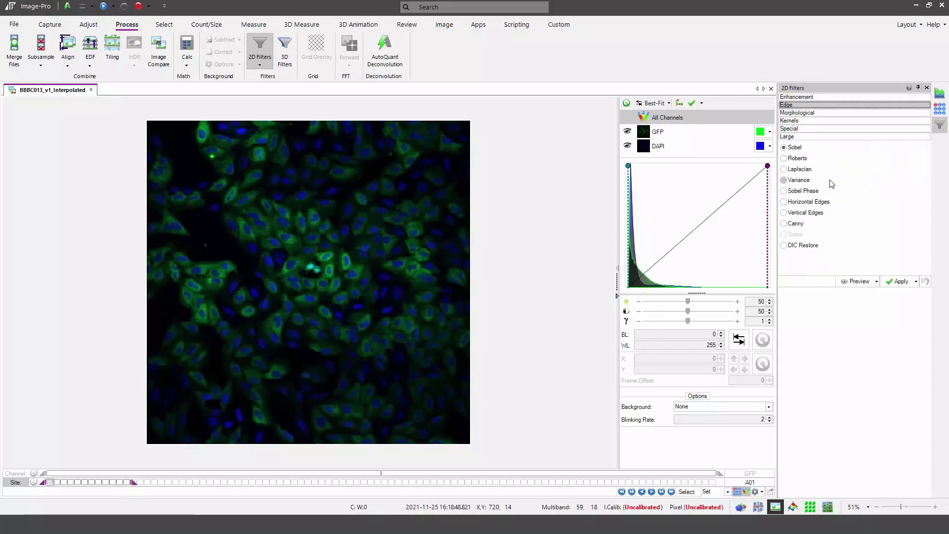
click(902, 281)
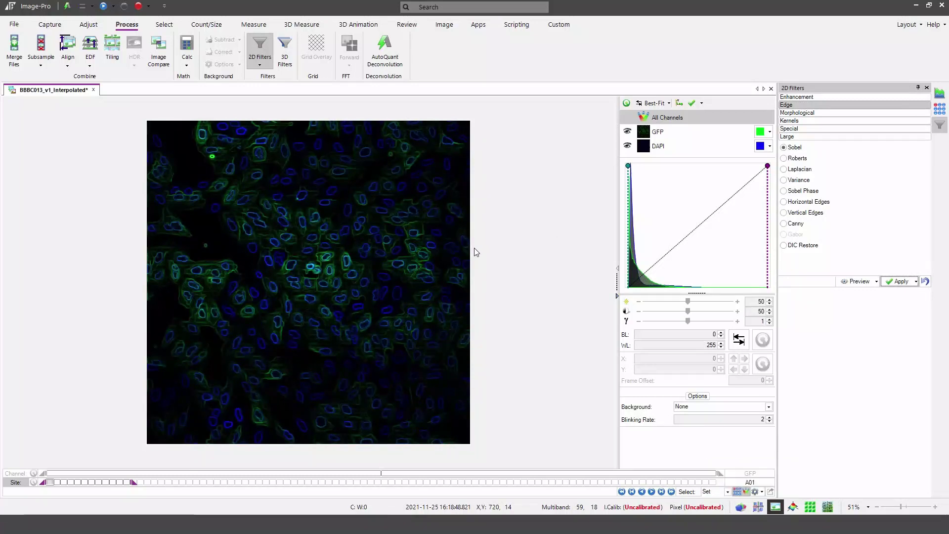
Check wells A3, A6, A9, B4, B1 and C6, then set A1–A12 as the active range.
click(940, 108)
click(786, 99)
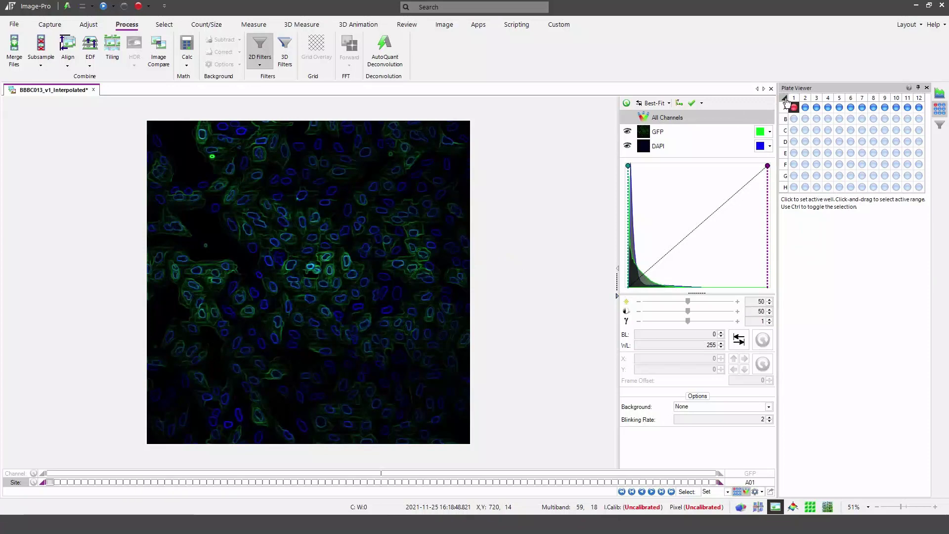
click(817, 109)
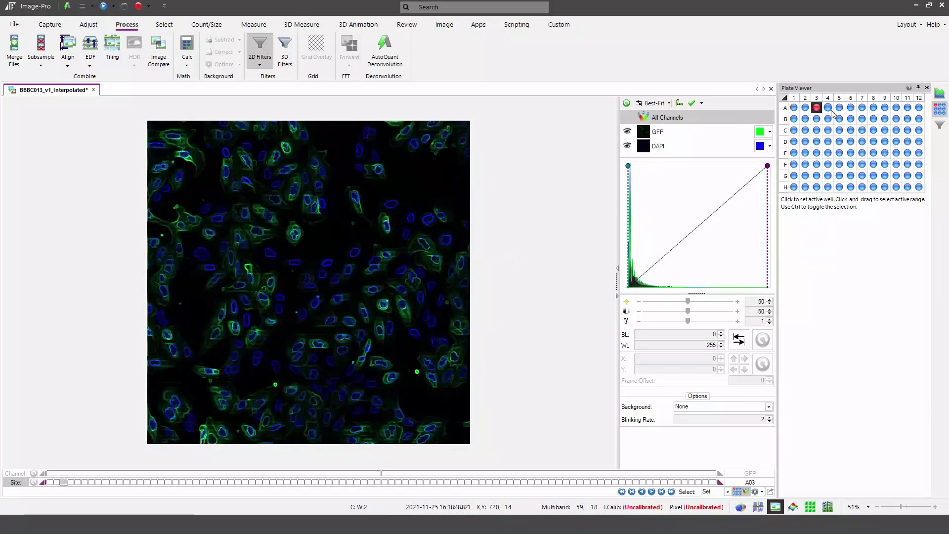
click(851, 108)
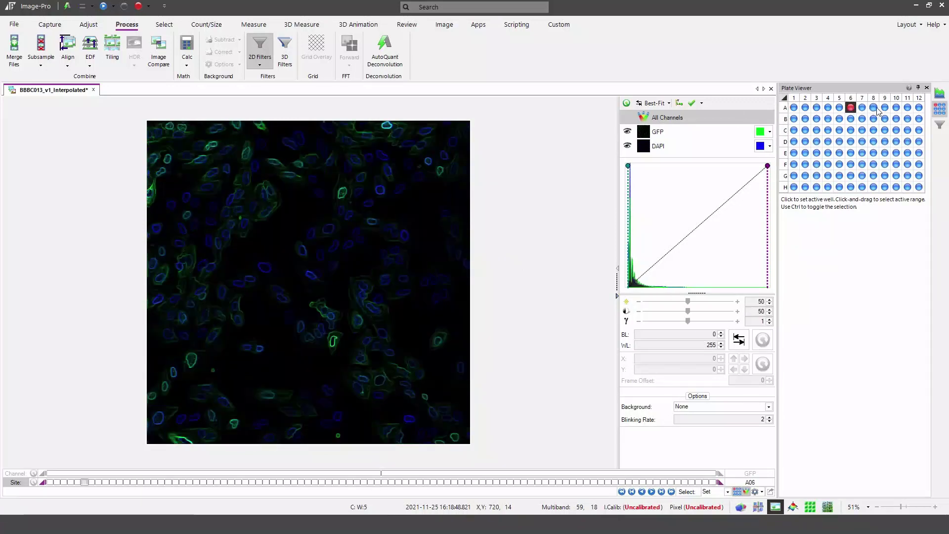
click(886, 109)
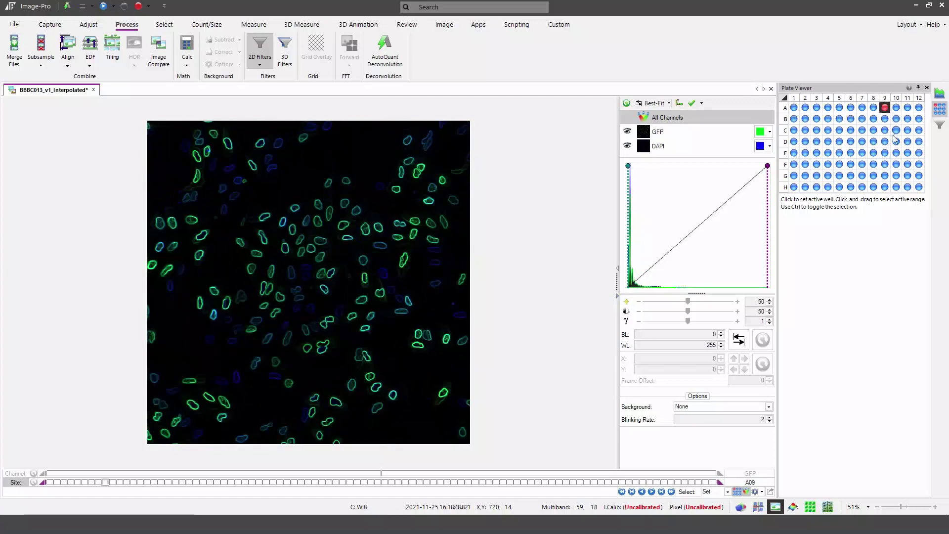
click(828, 120)
click(795, 120)
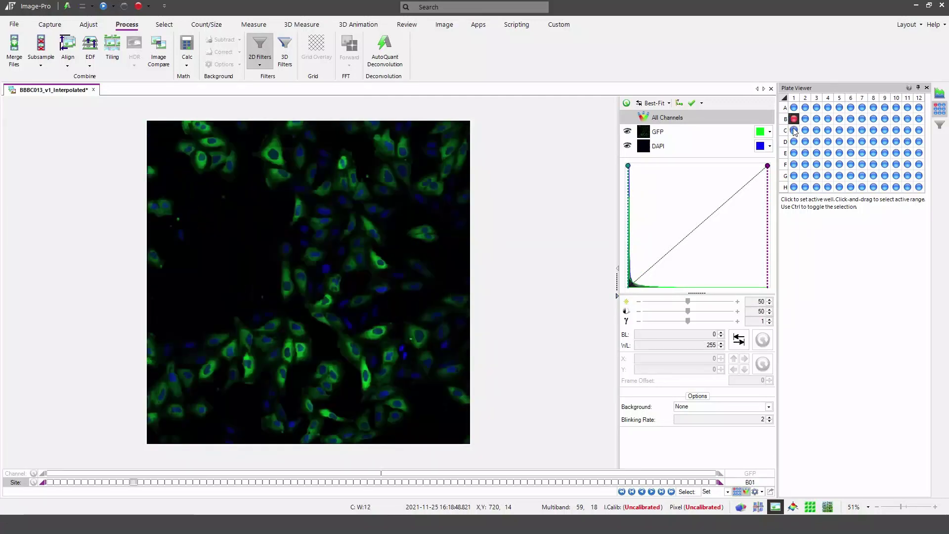
click(851, 130)
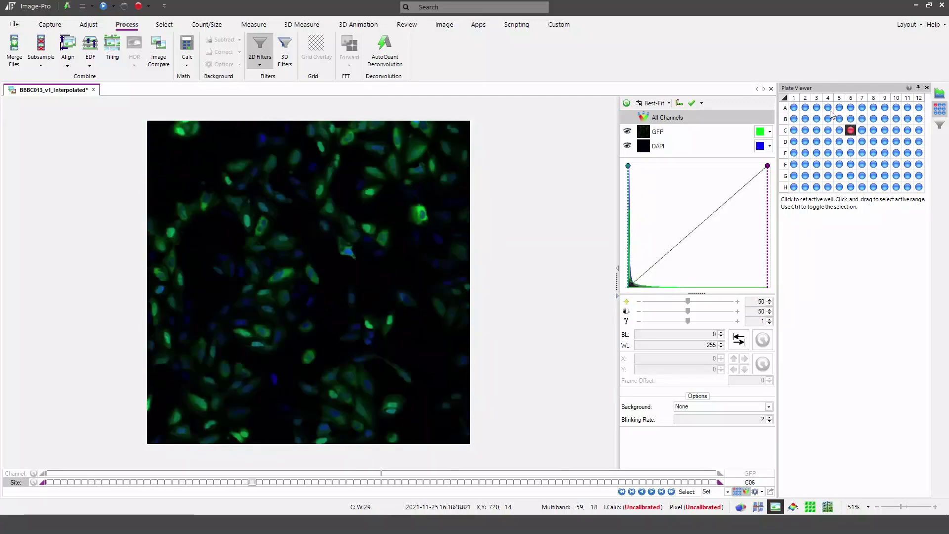
click(794, 108)
drag(794, 108, 931, 109)
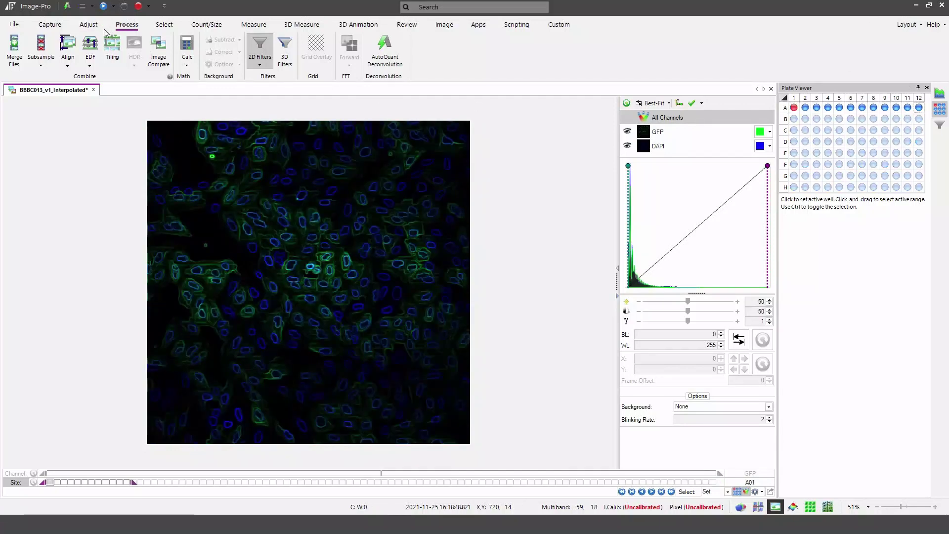
Crop the Sobel-edged well A01 image into a new document using the Select tab's Crop.
click(165, 24)
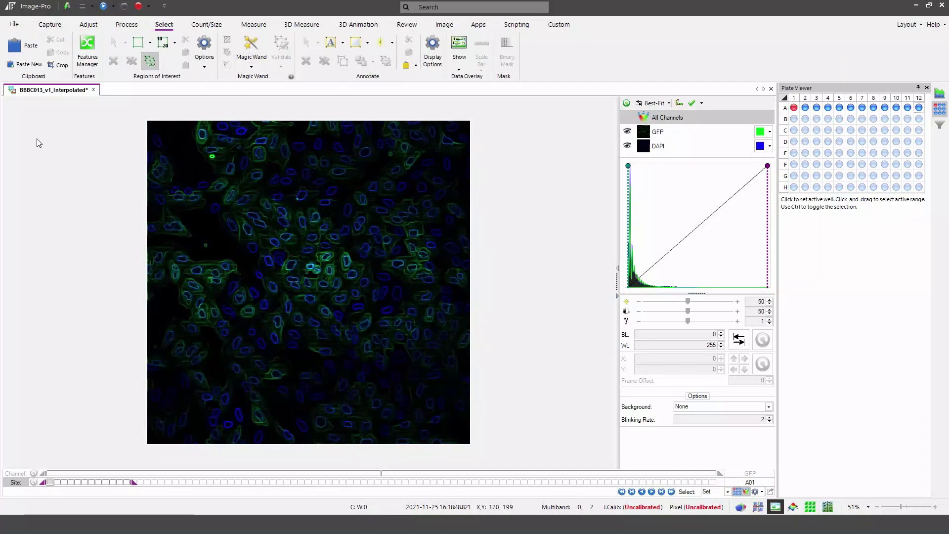
click(62, 65)
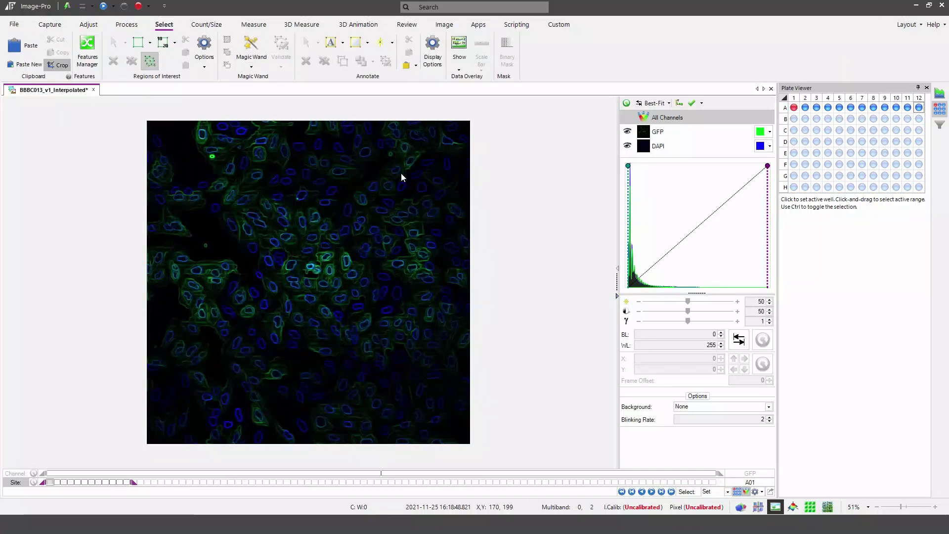